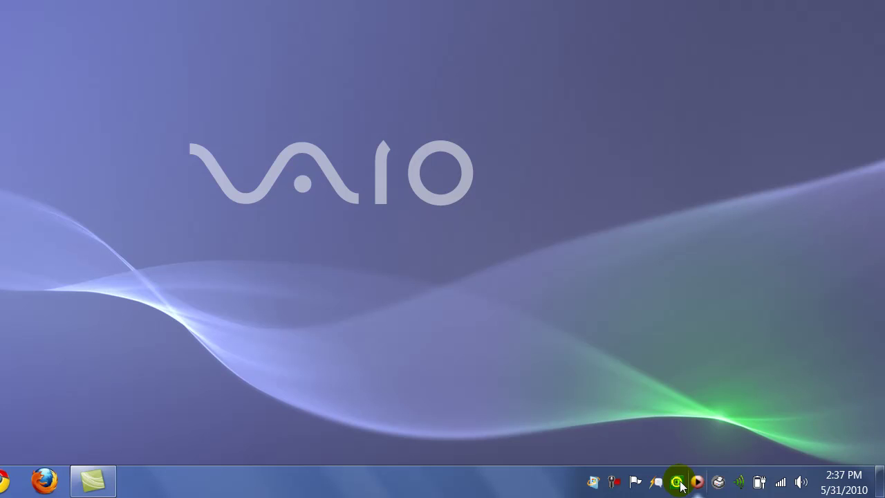
Bring up the ESET NOD32 tray menu with Open window, Computer scan, Update and About.
mouse_move(676, 489)
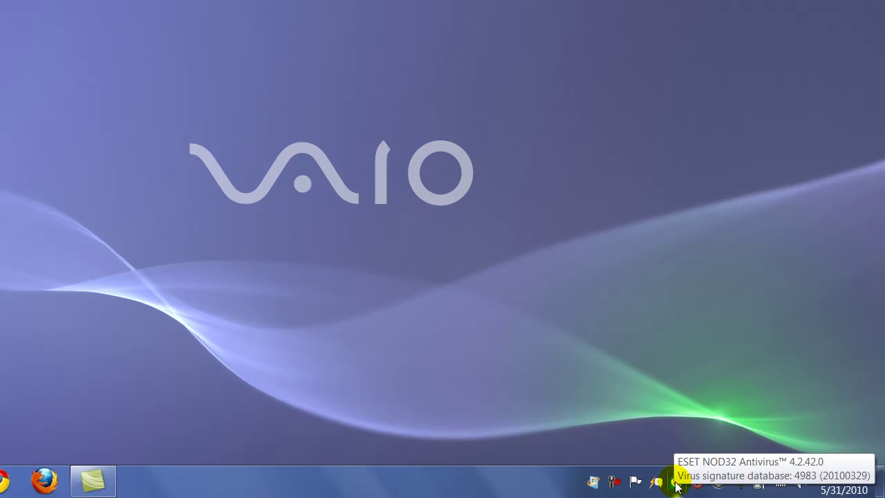
right_click(677, 484)
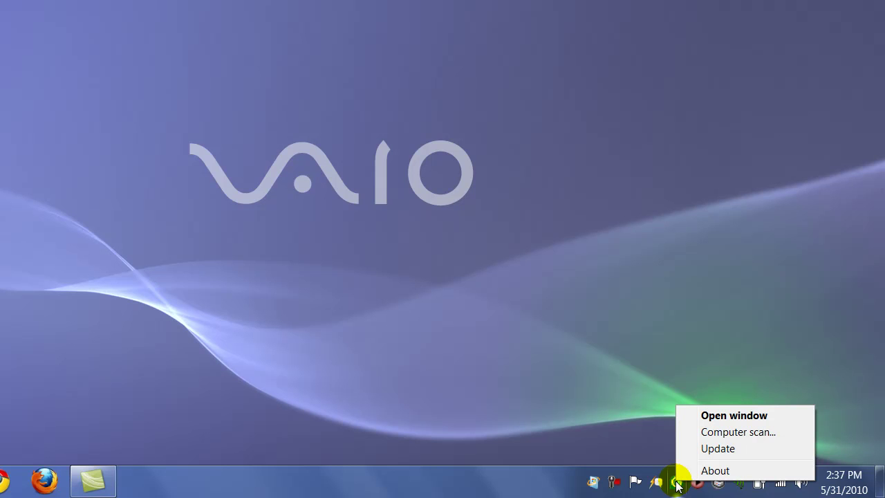
click(677, 484)
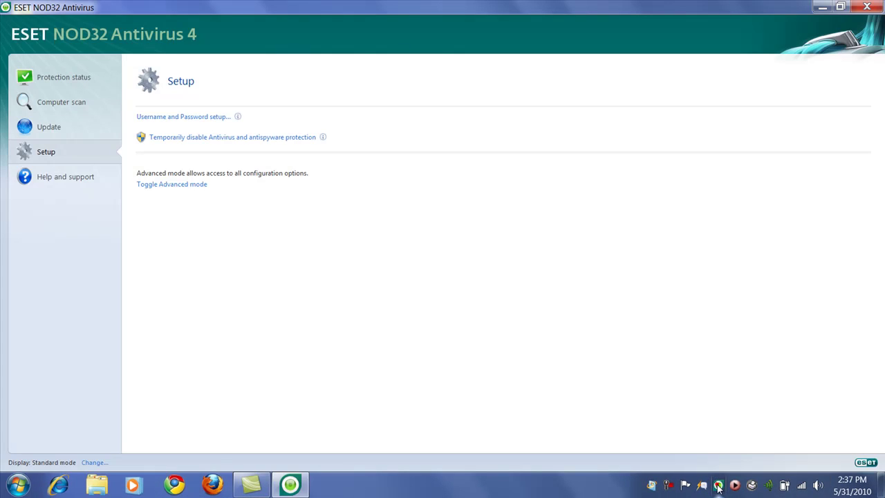
click(50, 129)
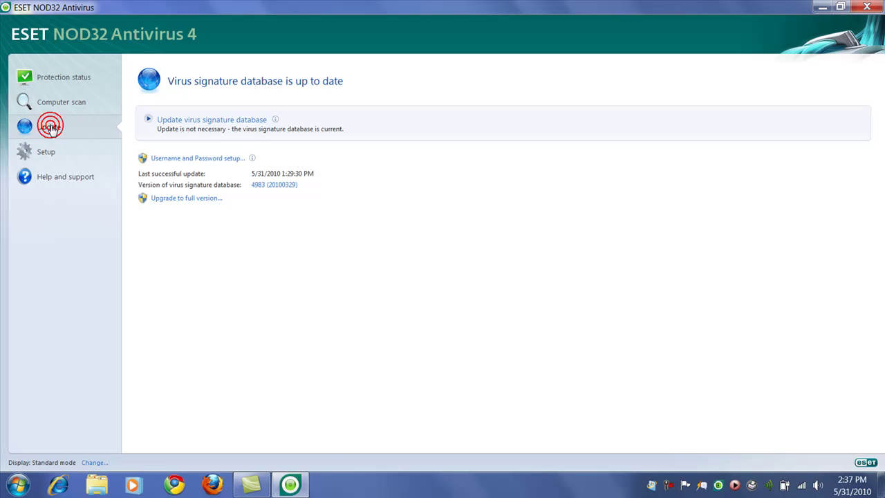
click(178, 121)
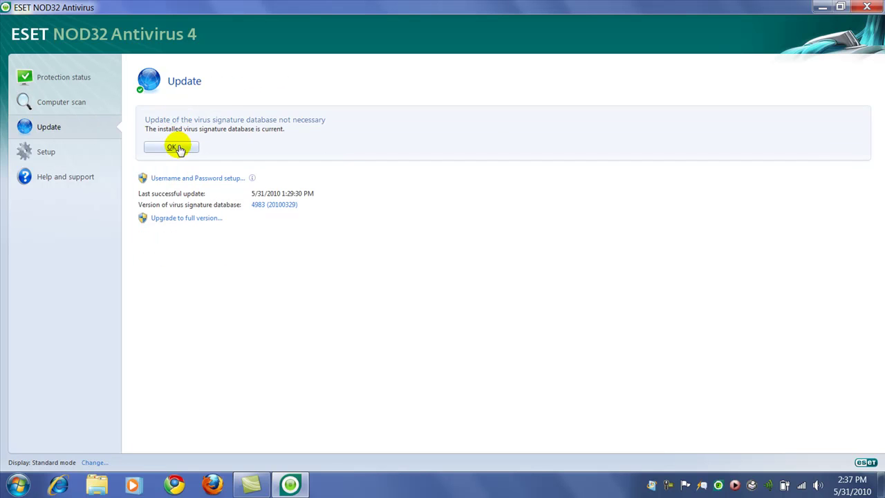
click(174, 145)
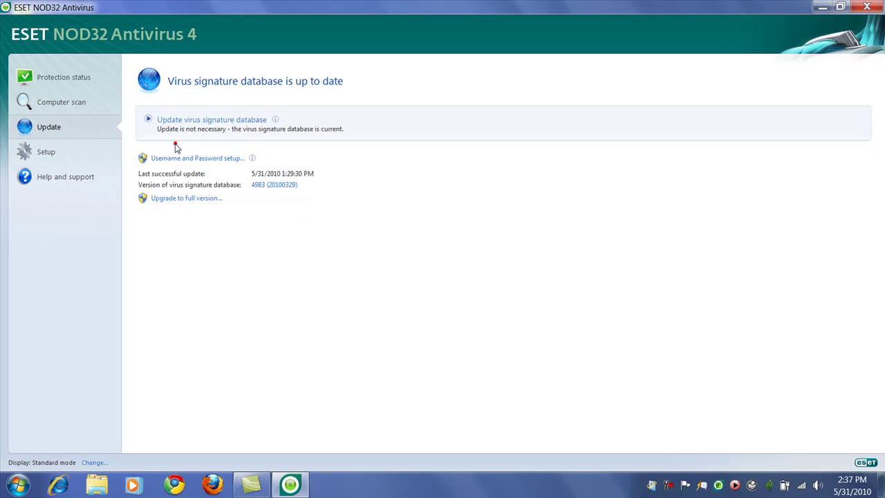
Switch to Advanced mode from the Setup page with 'Do not ask again' ticked.
click(47, 152)
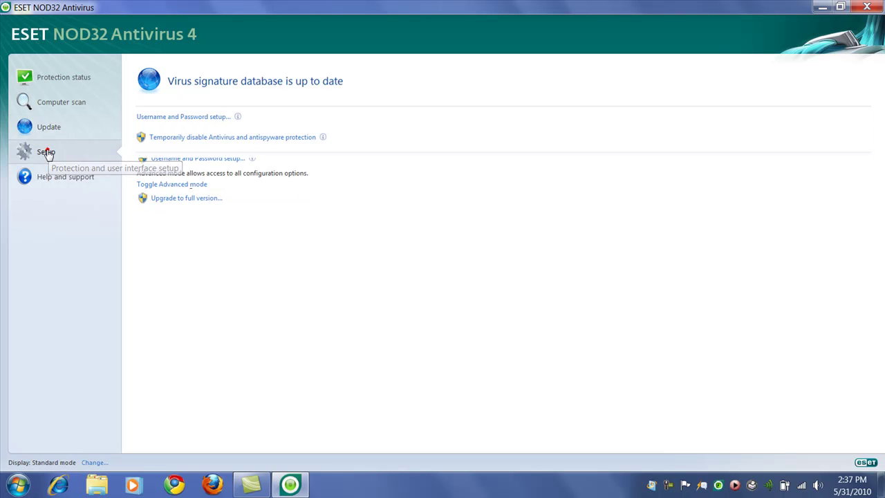
click(172, 185)
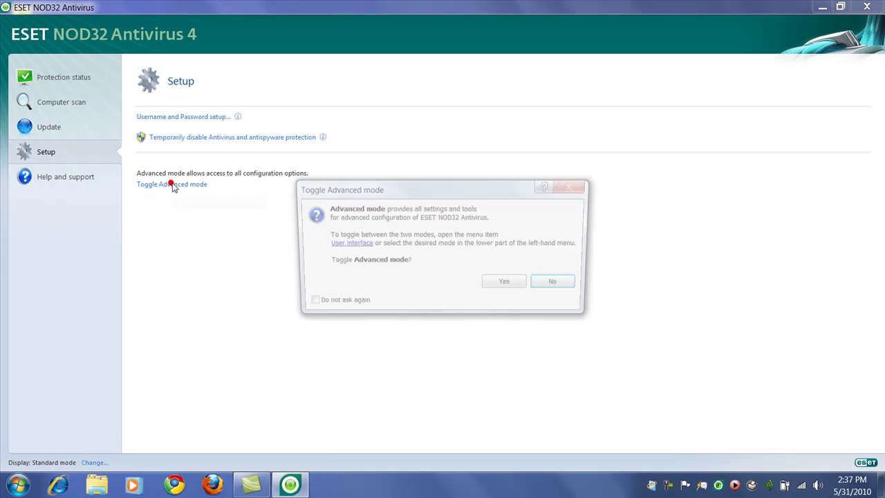
click(324, 304)
click(505, 283)
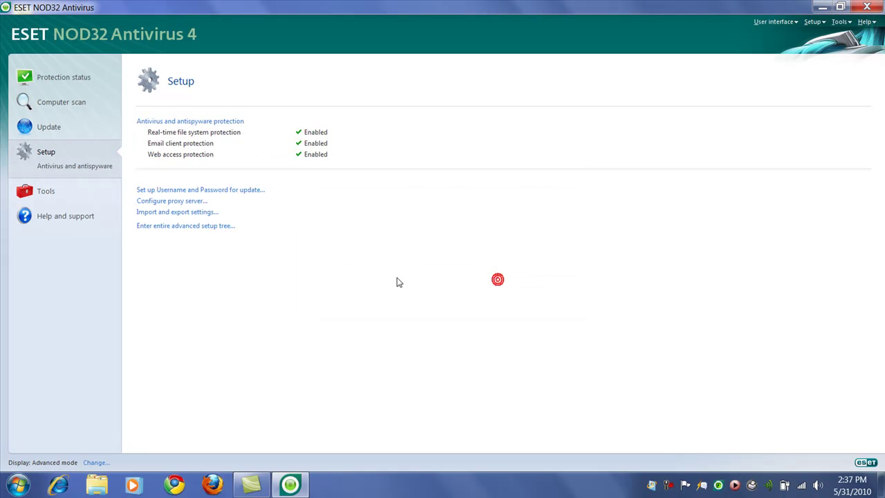
In the full advanced setup tree, tick 'Integrate into system' for Document protection.
click(209, 228)
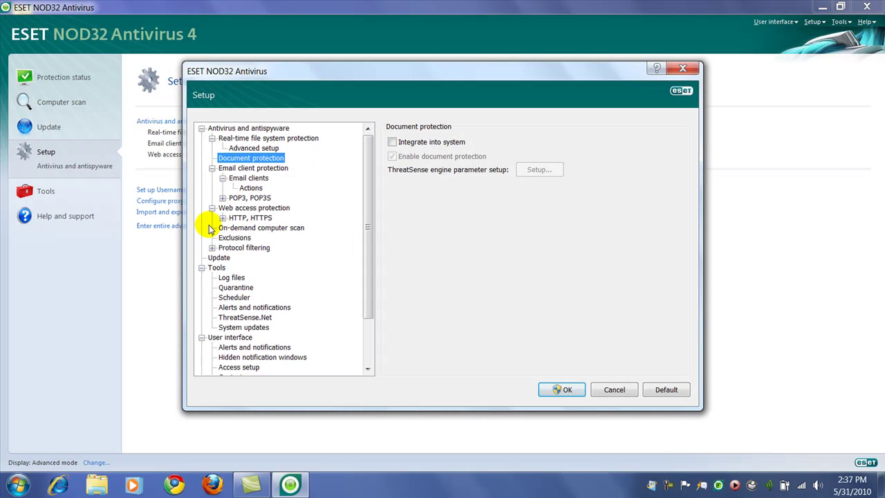
drag(364, 159, 381, 131)
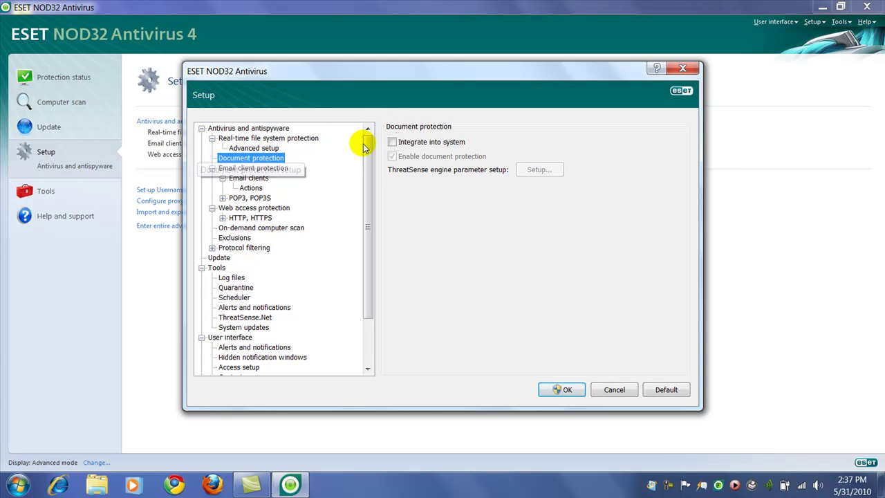
click(392, 142)
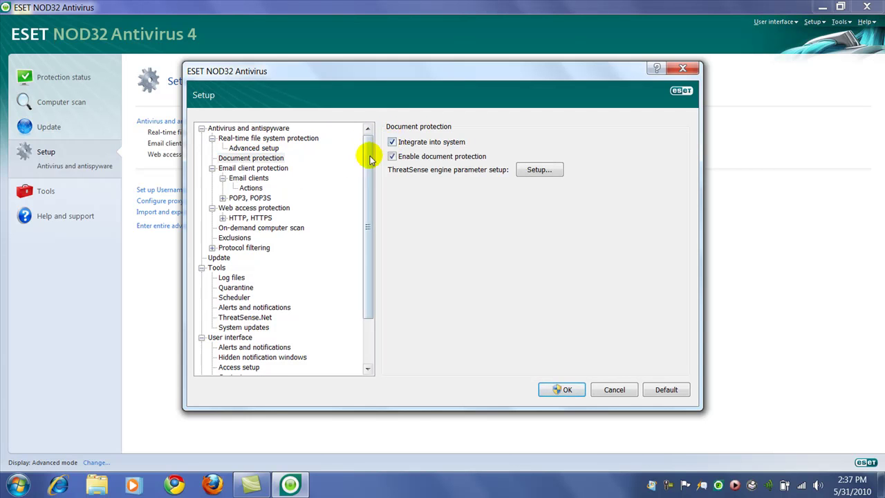
drag(365, 160, 371, 228)
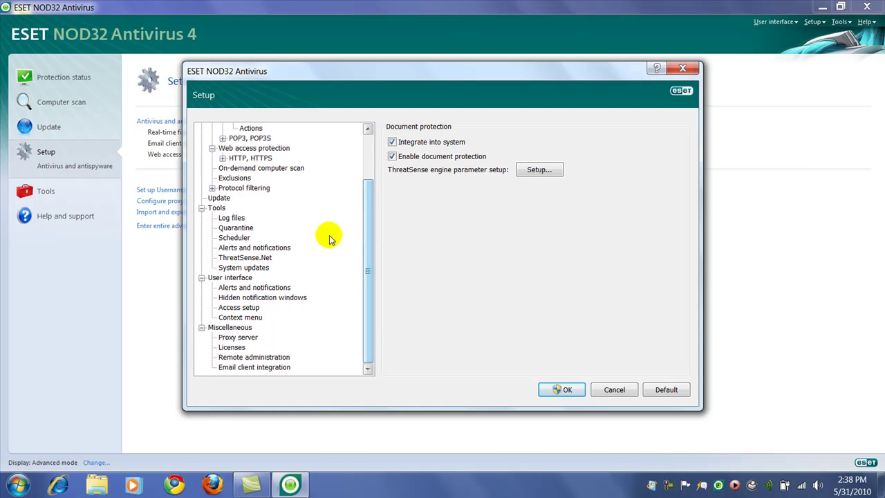
Set System updates to notify about missing updates from level 'No updates' instead of Critical.
click(244, 268)
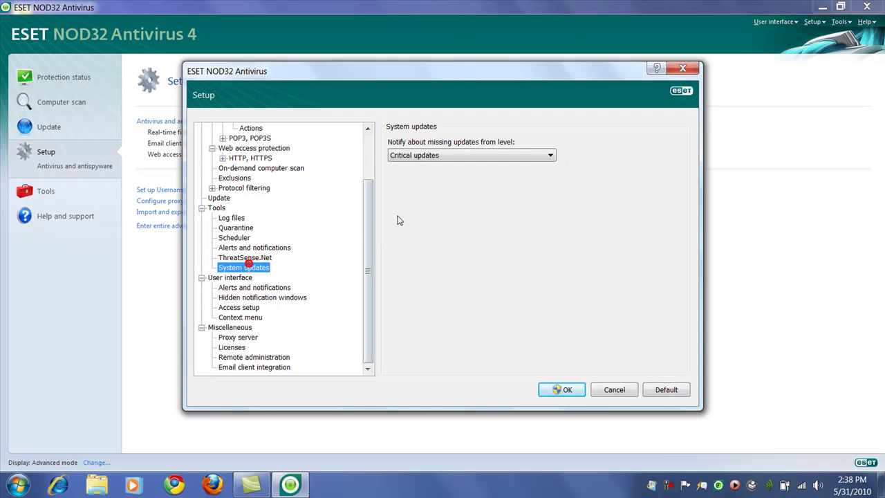
click(550, 155)
click(451, 167)
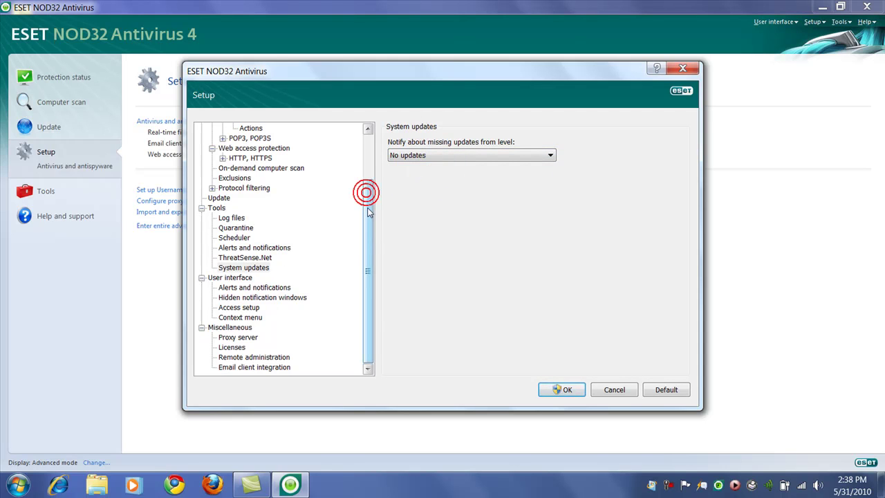
Change the context menu type from Full (scan first) to Full (clean first).
click(254, 318)
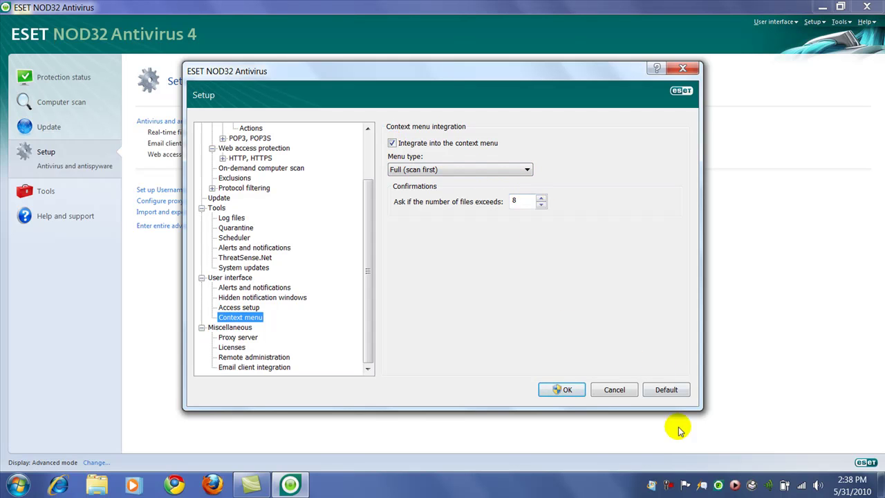
mouse_move(719, 488)
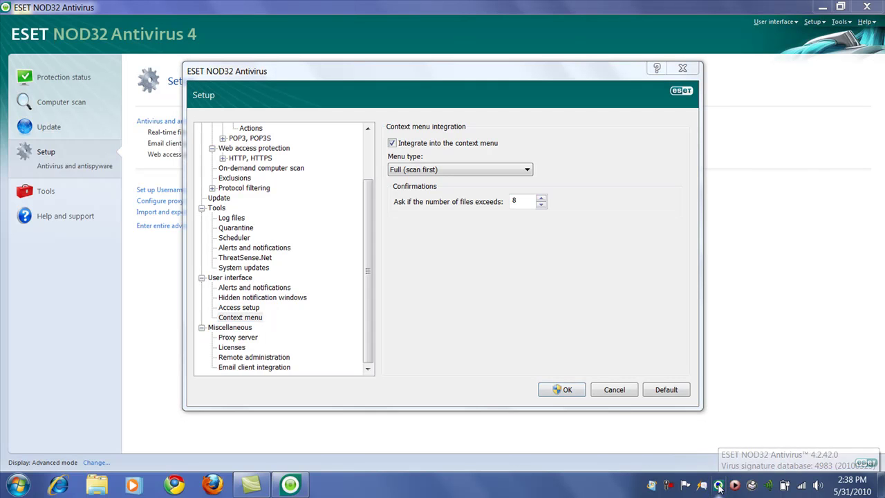
click(527, 169)
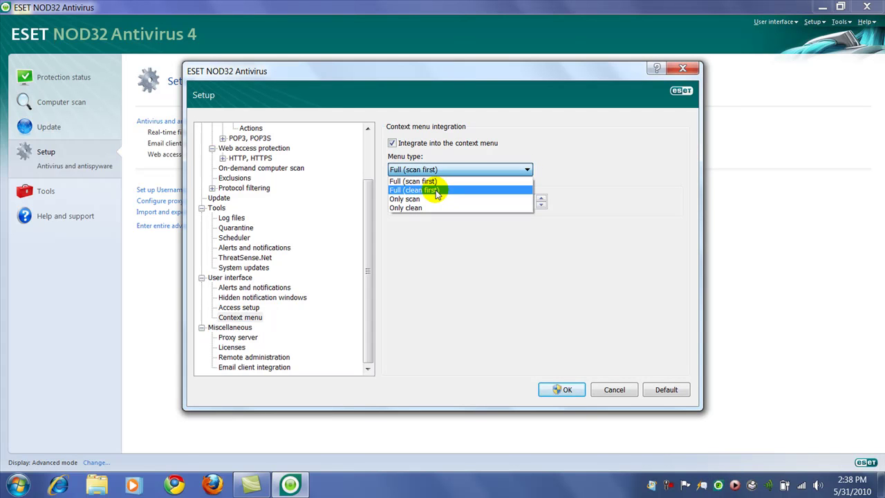
click(436, 190)
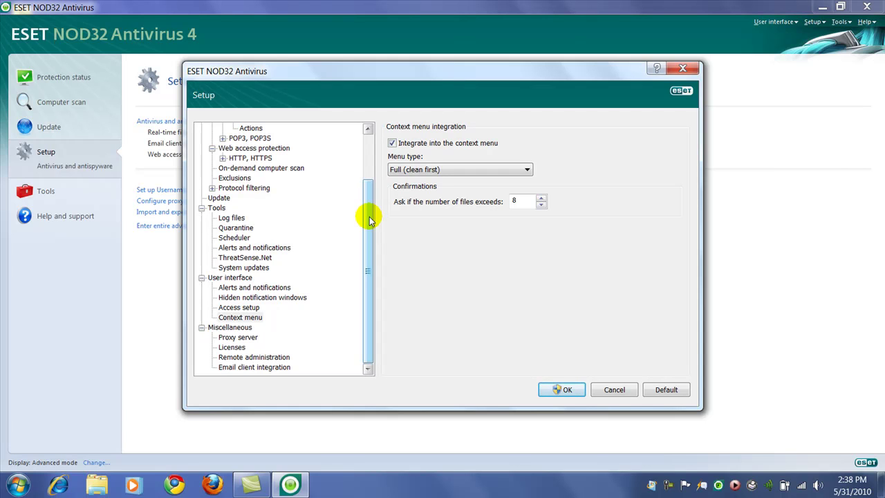
Start adding C:\LCRTech as an exclusion but cancel it, then apply the settings with OK.
click(233, 178)
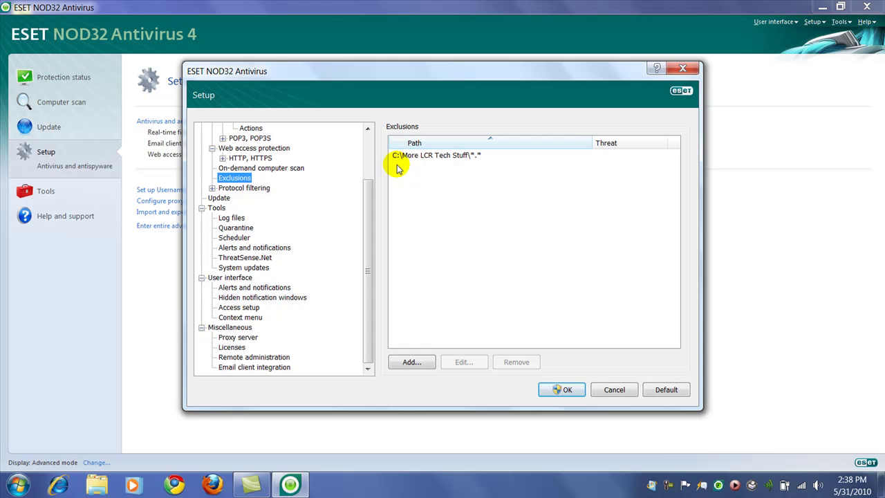
click(425, 364)
click(319, 207)
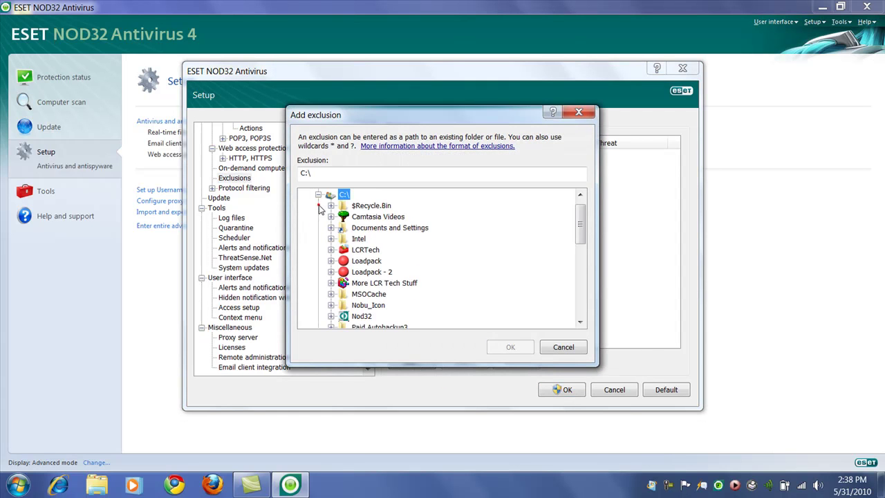
click(365, 249)
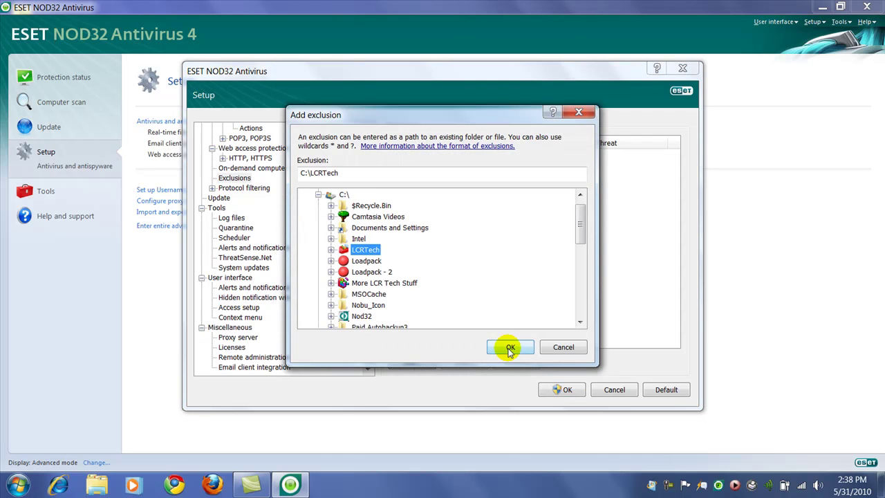
click(562, 346)
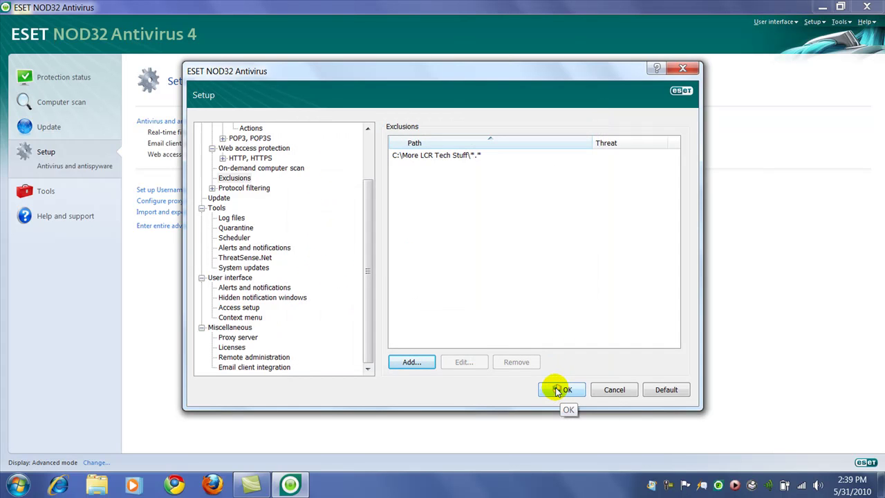
click(557, 391)
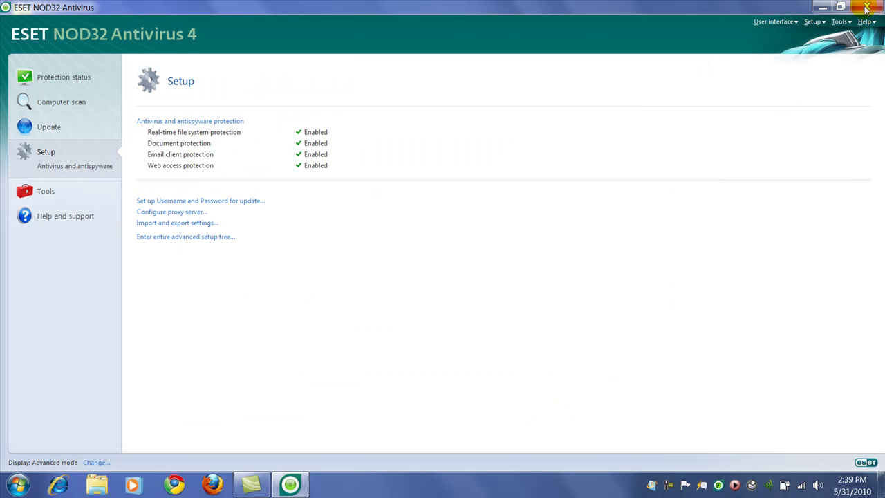
Close the main window and temporarily disable antivirus and antispyware protection from the tray icon.
click(867, 7)
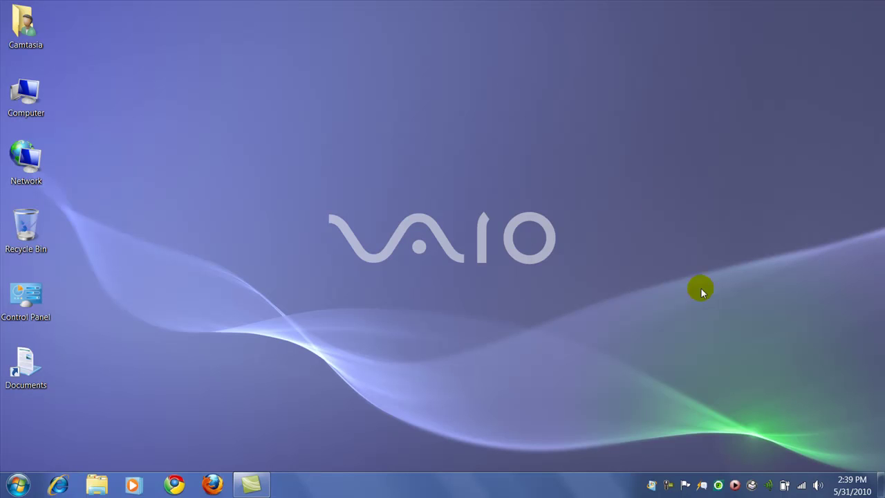
right_click(719, 485)
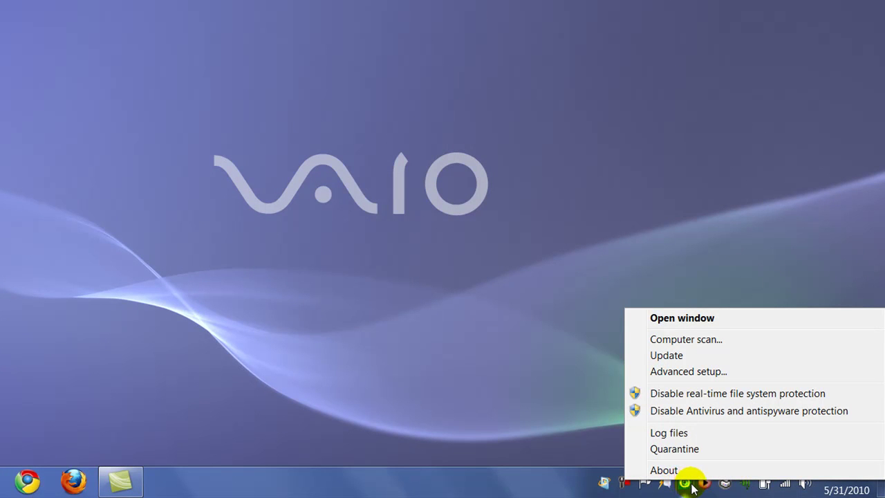
click(643, 413)
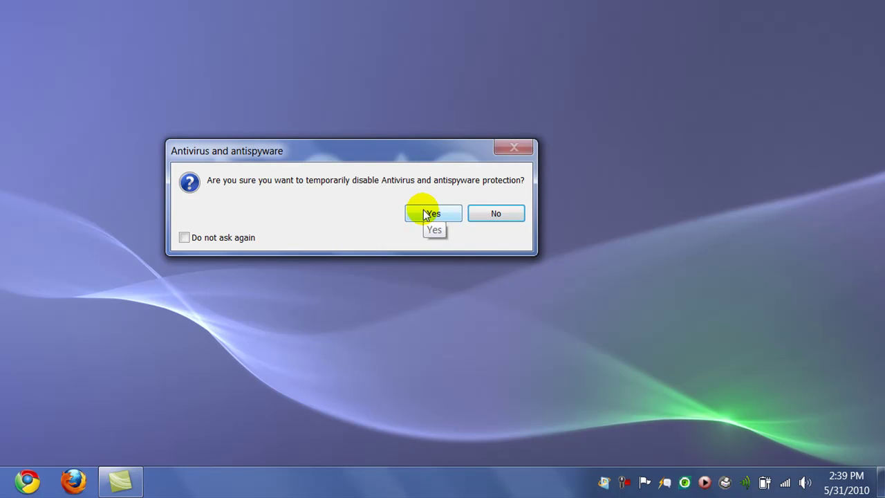
click(425, 215)
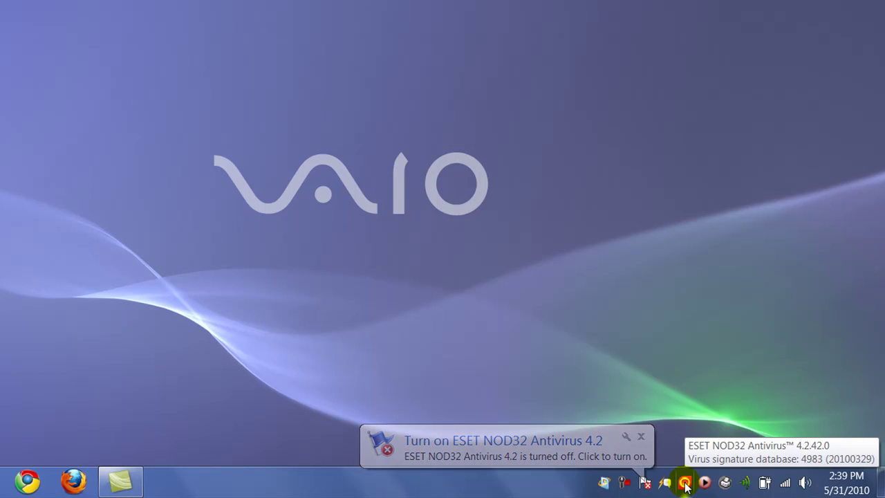
Re-enable antivirus and antispyware protection from the tray, then open Advanced setup and cancel it.
right_click(705, 488)
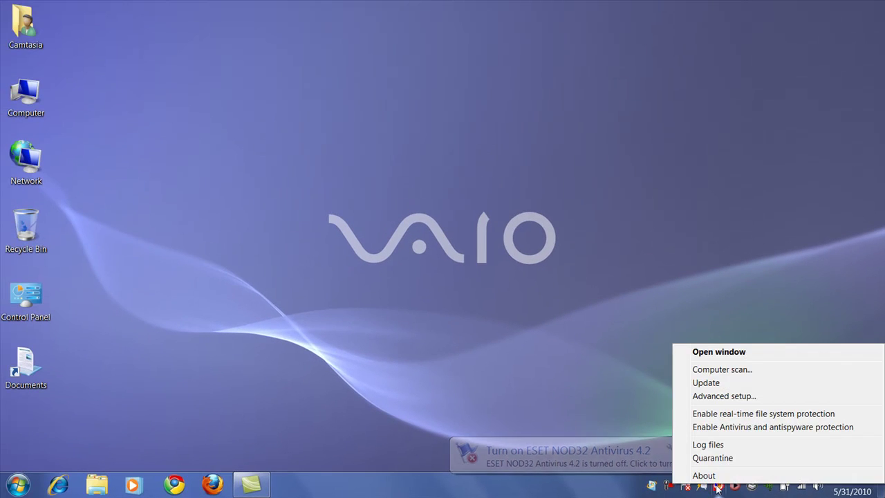
click(694, 427)
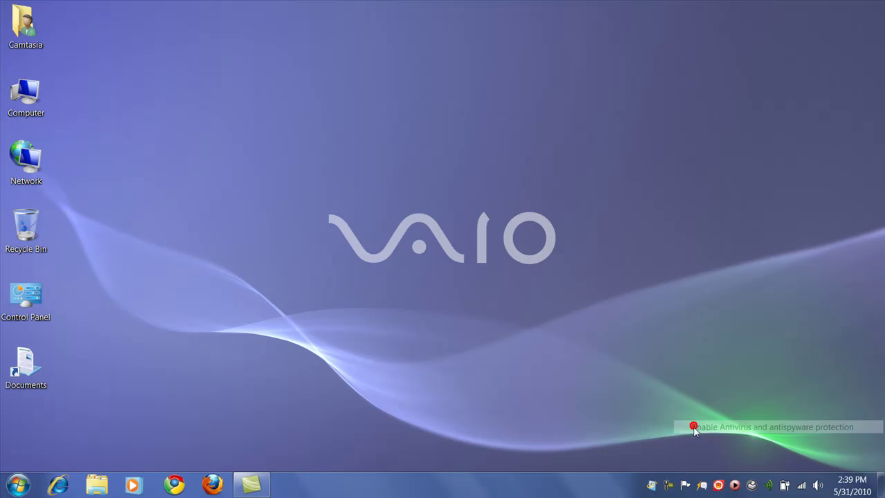
right_click(719, 486)
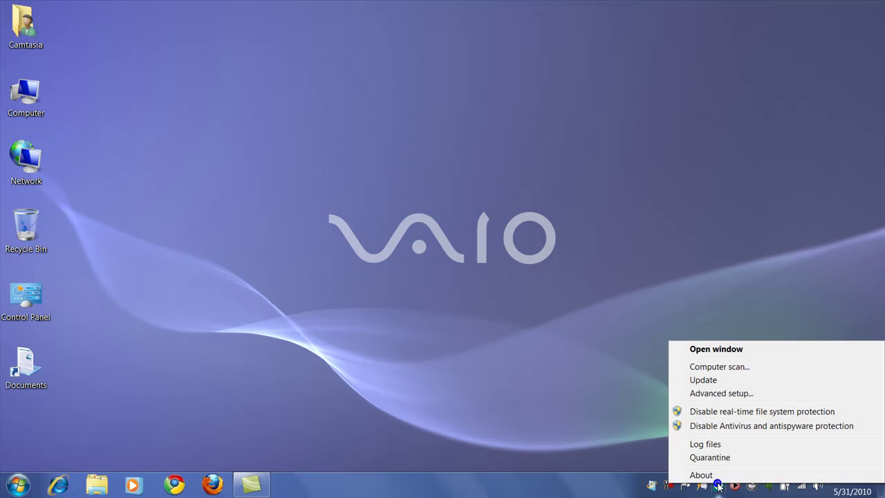
click(710, 395)
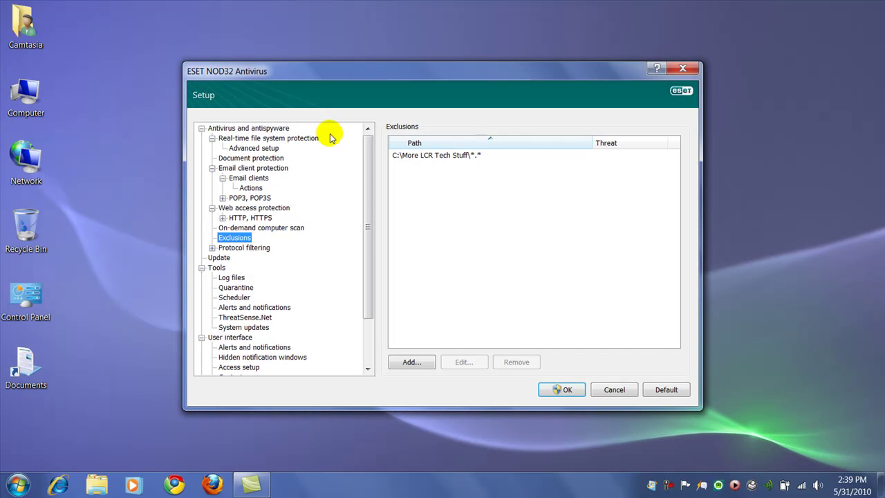
click(614, 391)
Open the empty Quarantine list from the tray menu, then close the ESET window.
right_click(718, 485)
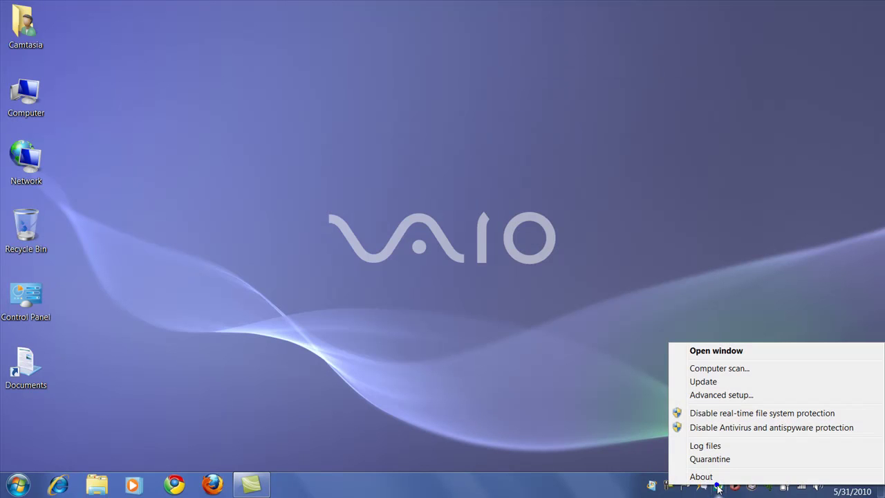
click(698, 459)
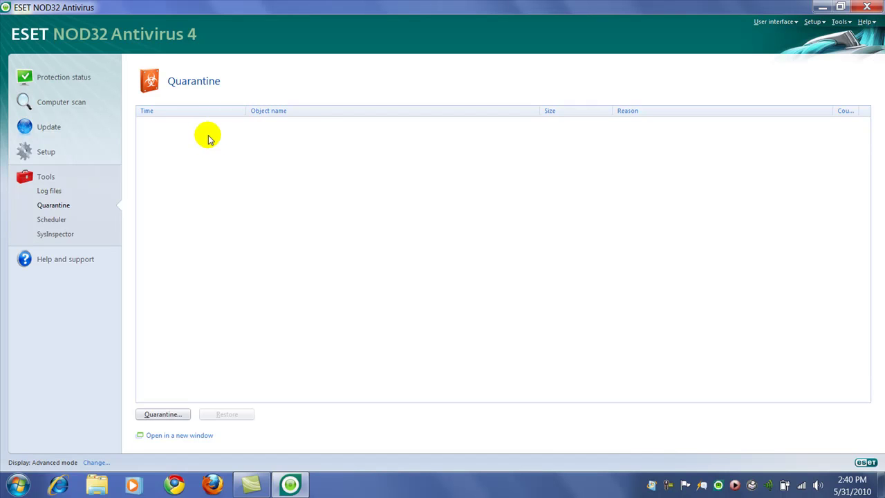
click(868, 8)
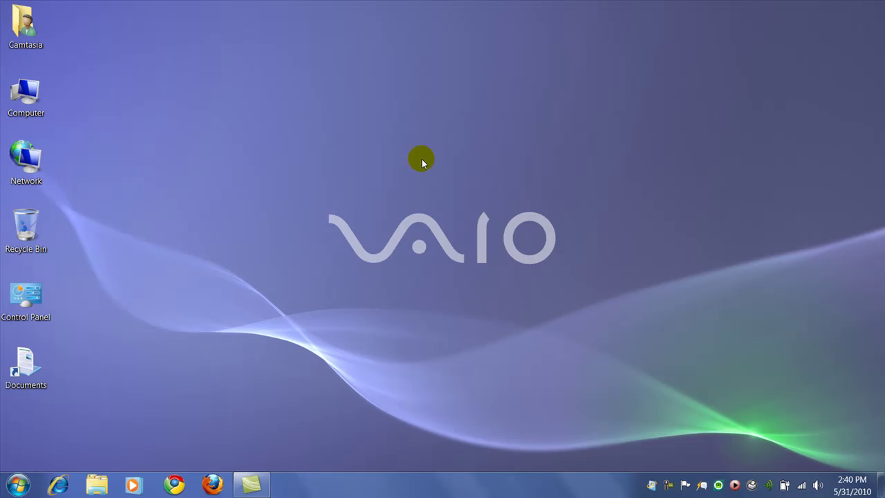